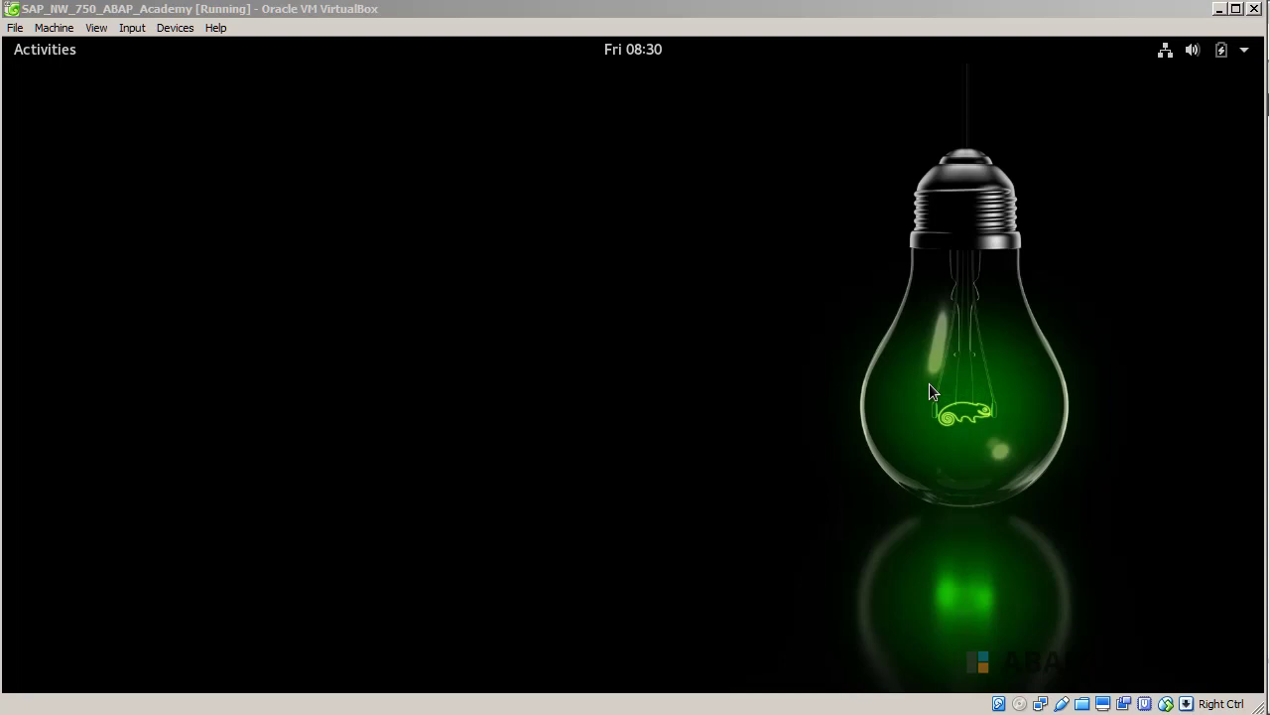
- Launch YaST from the Activities search and authenticate with the root password
{"action": "left_click", "coordinate": [62, 55]}
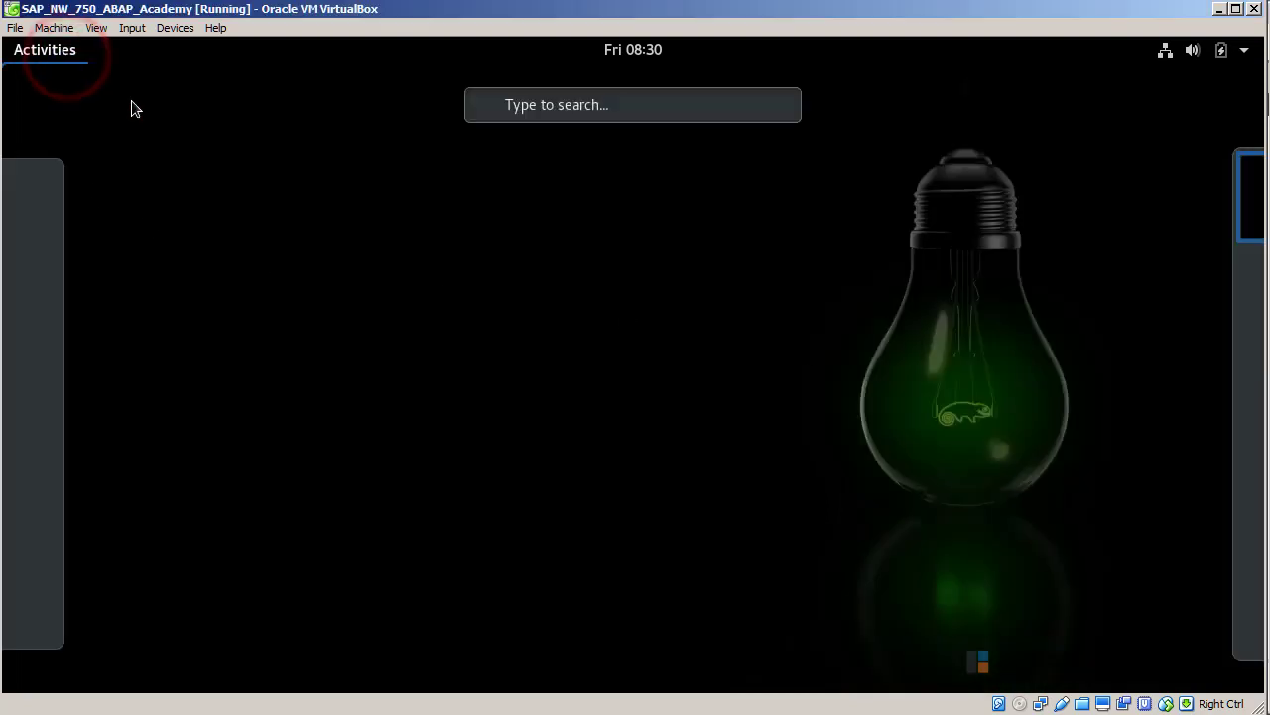
{"action": "left_click", "coordinate": [570, 106]}
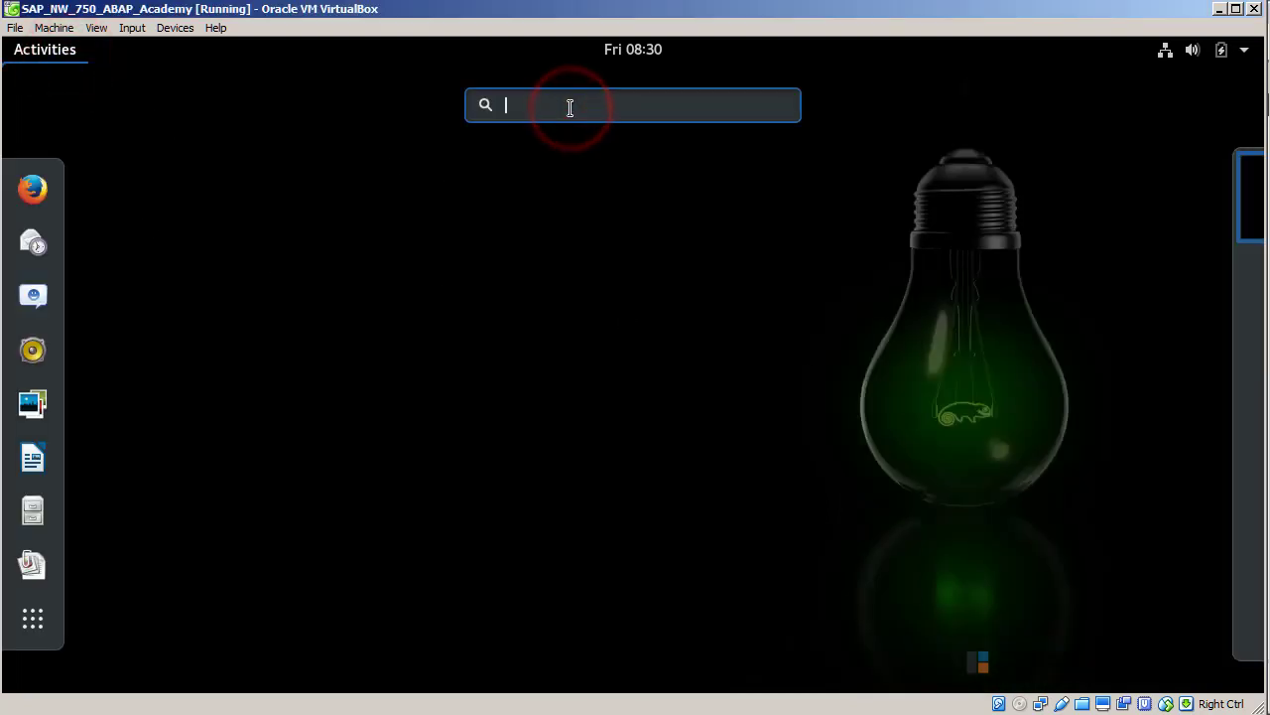
{"action": "type", "text": "yast"}
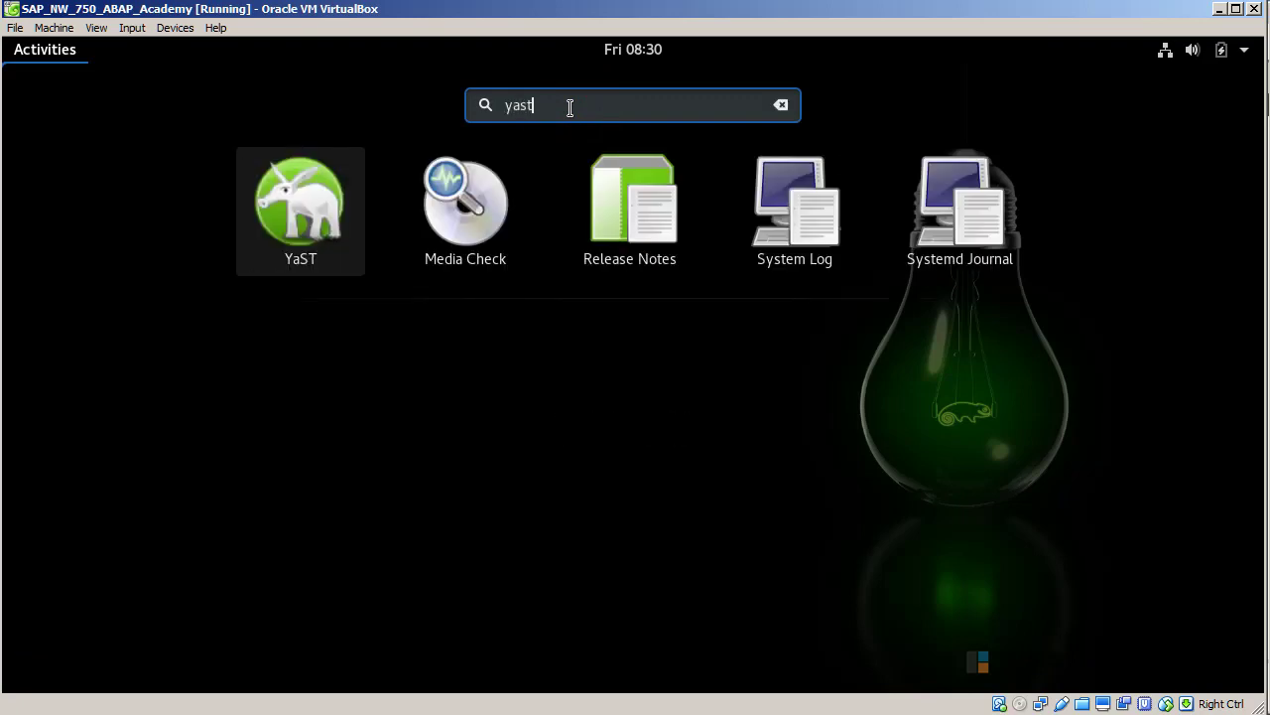
{"action": "left_click", "coordinate": [303, 200]}
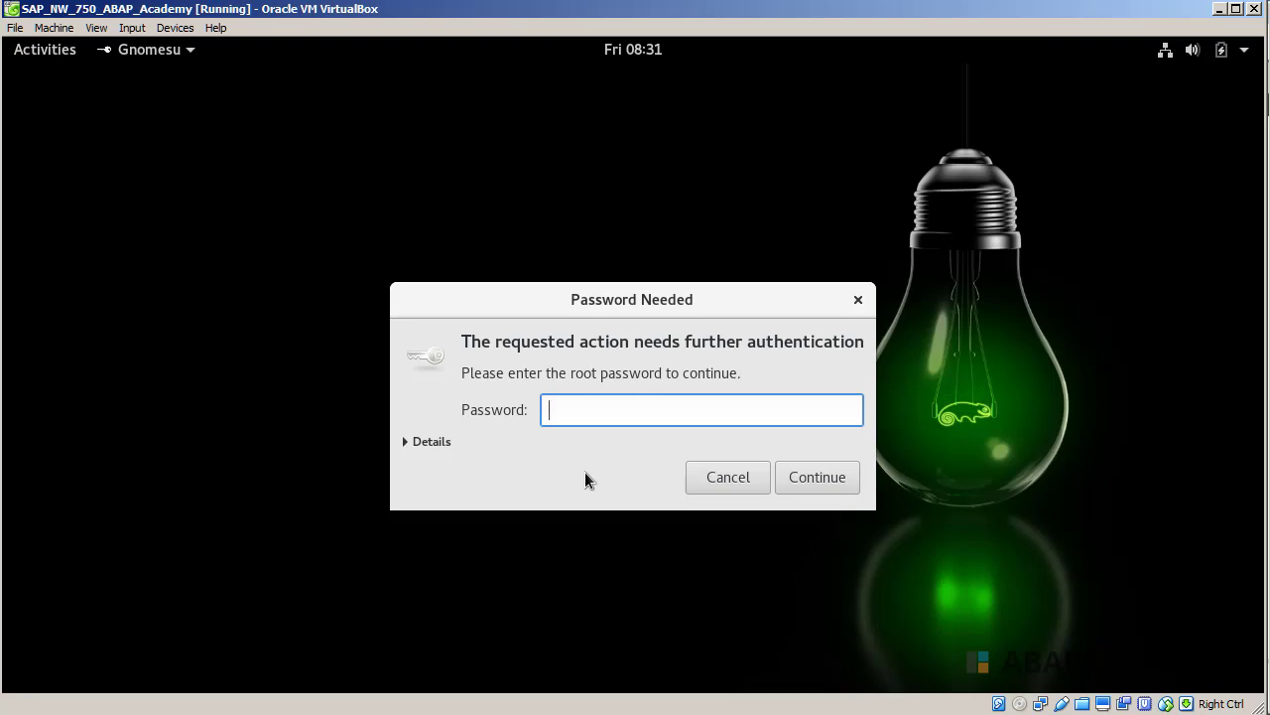
{"action": "type", "text": "•••••••"}
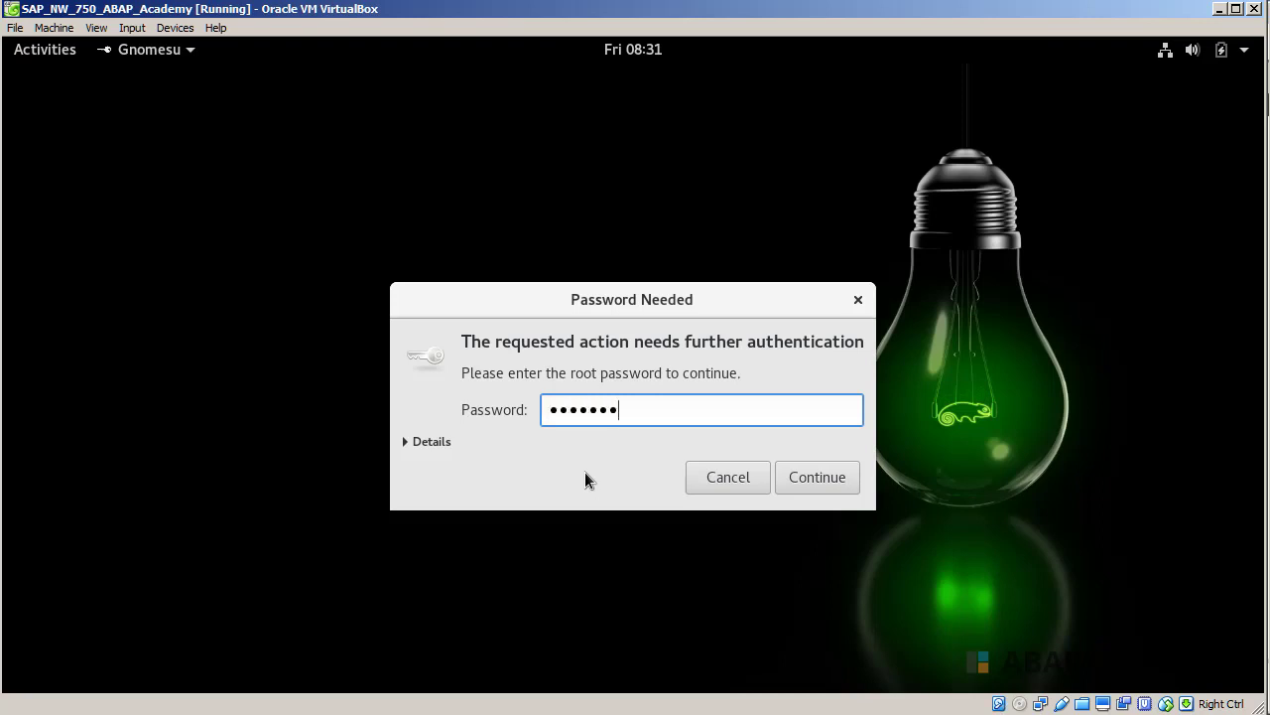
{"action": "left_click", "coordinate": [816, 476]}
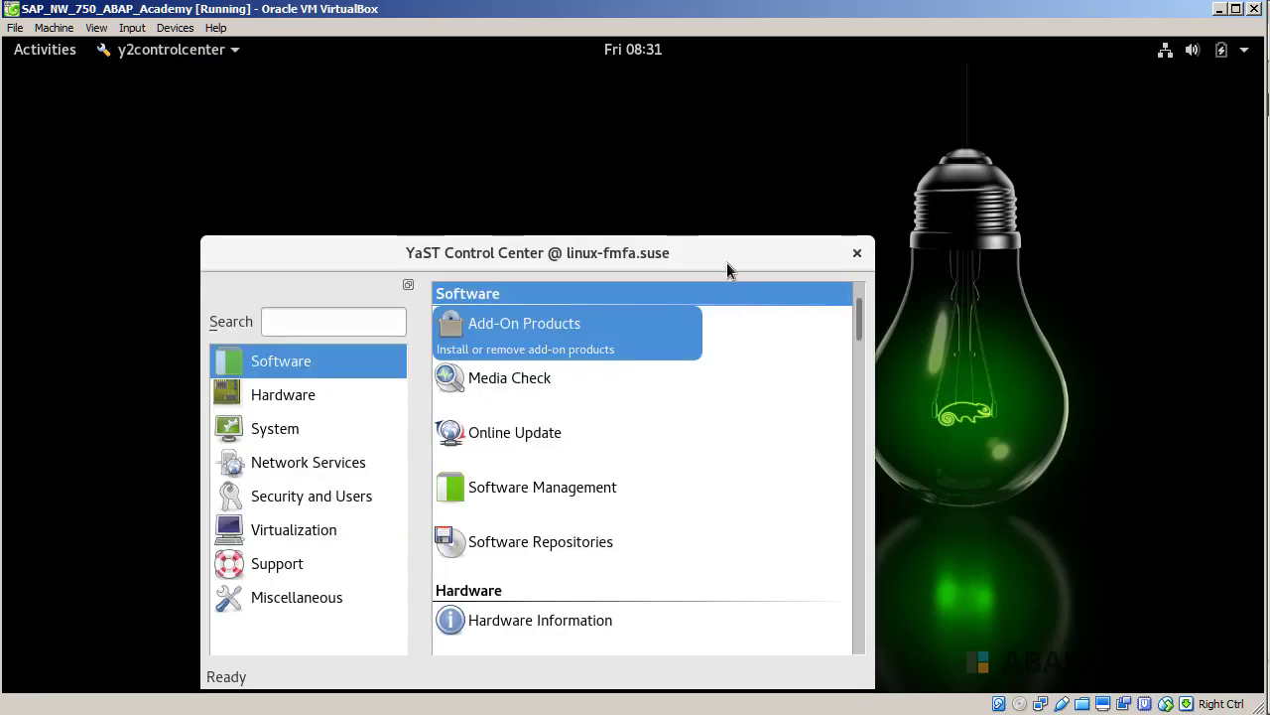
{"action": "left_click_drag", "start_coordinate": [726, 261], "coordinate": [789, 177]}
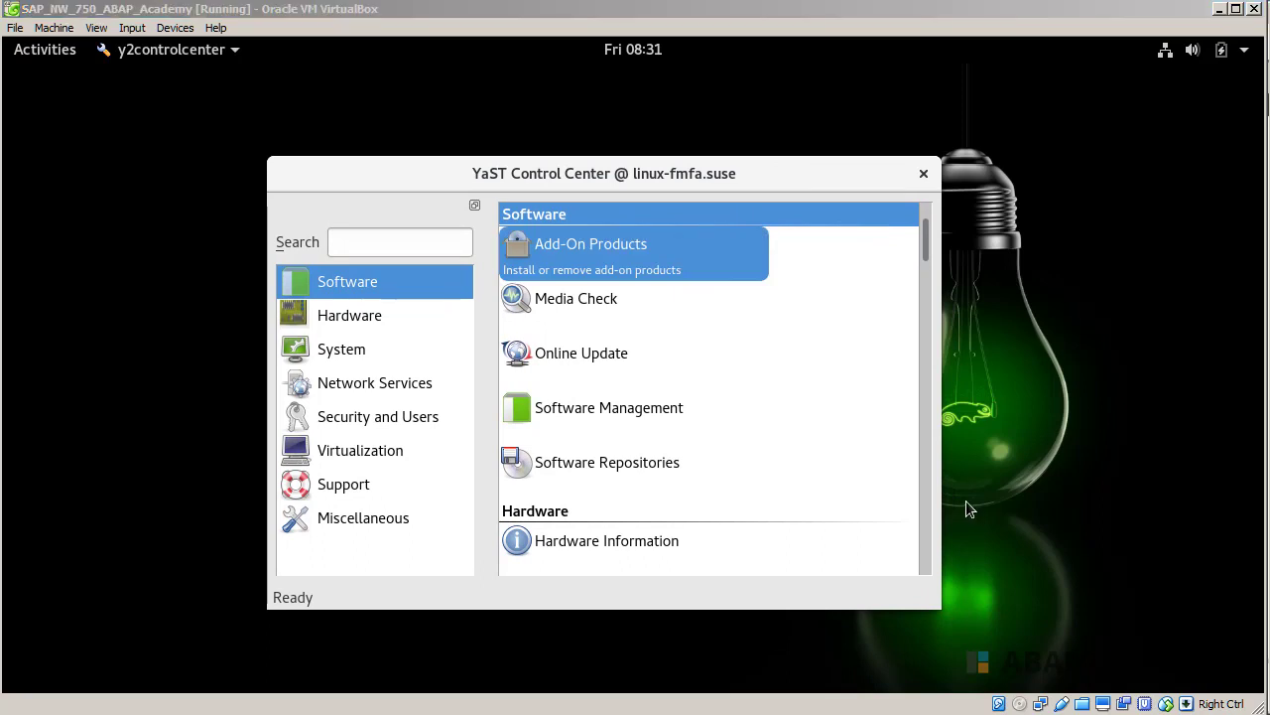
{"action": "left_click", "coordinate": [361, 395]}
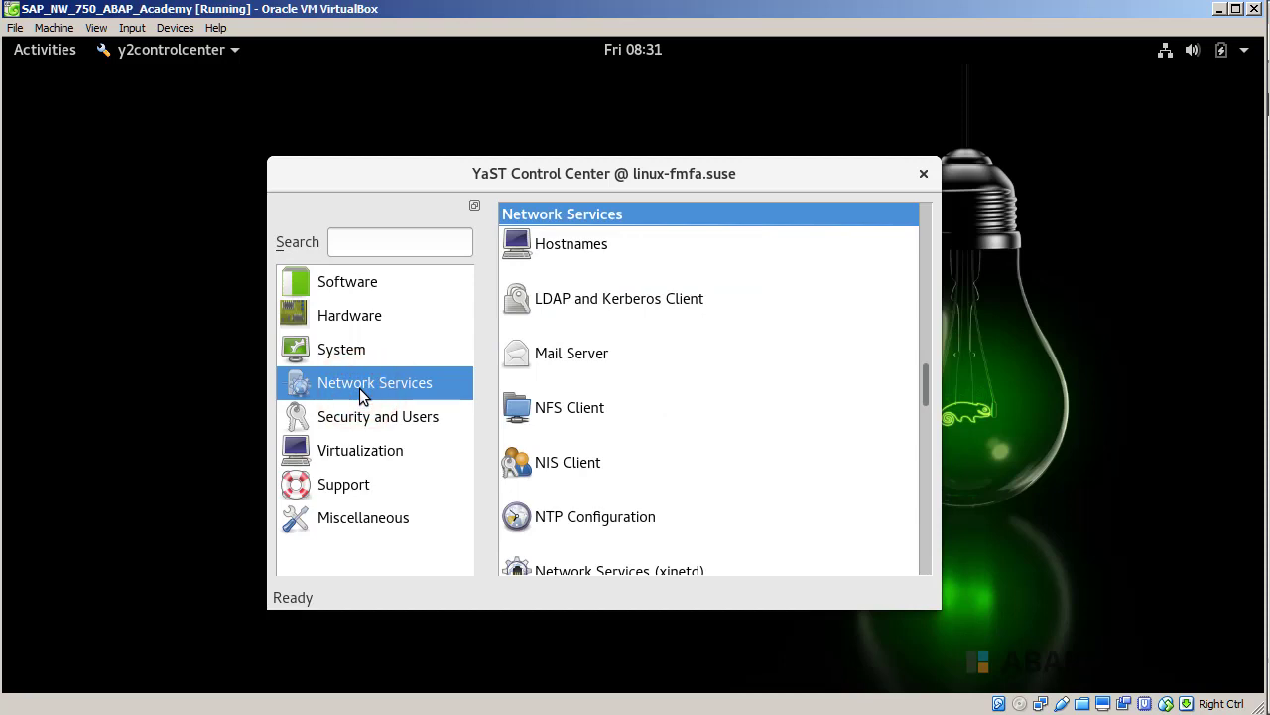
{"action": "scroll", "coordinate": [668, 405], "scroll_direction": "down", "scroll_amount": 2}
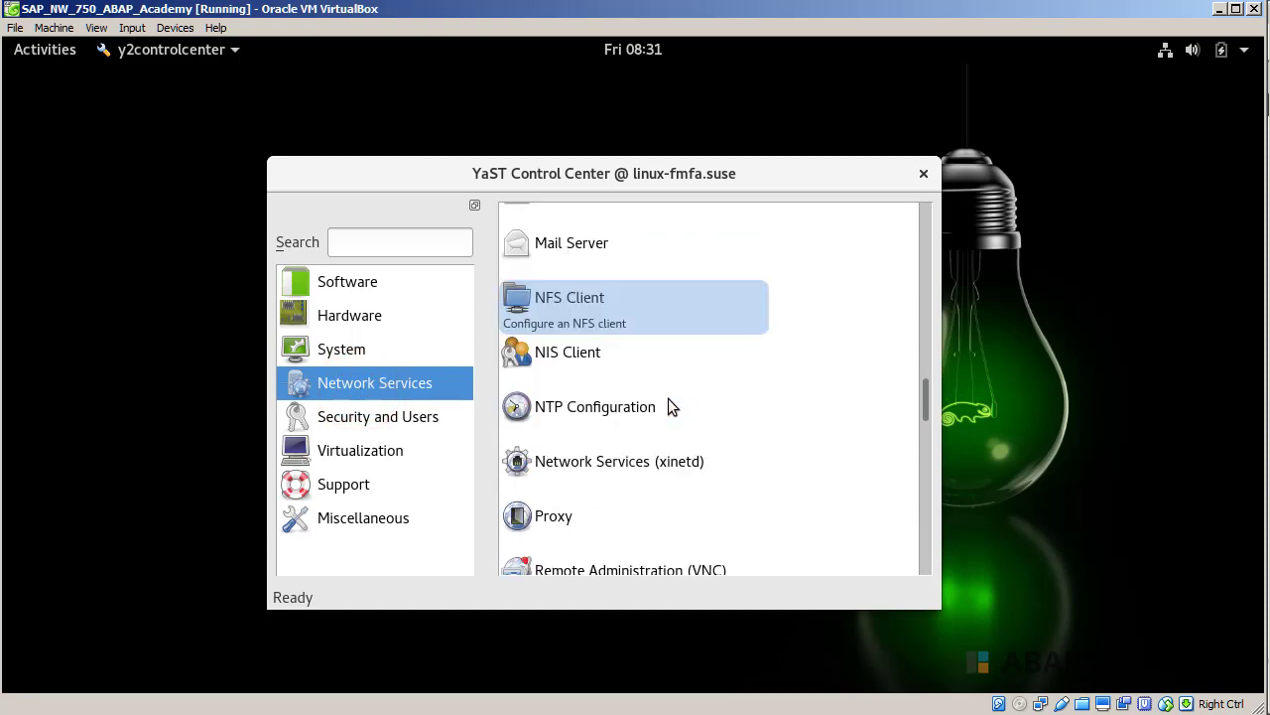
{"action": "left_click", "coordinate": [580, 528]}
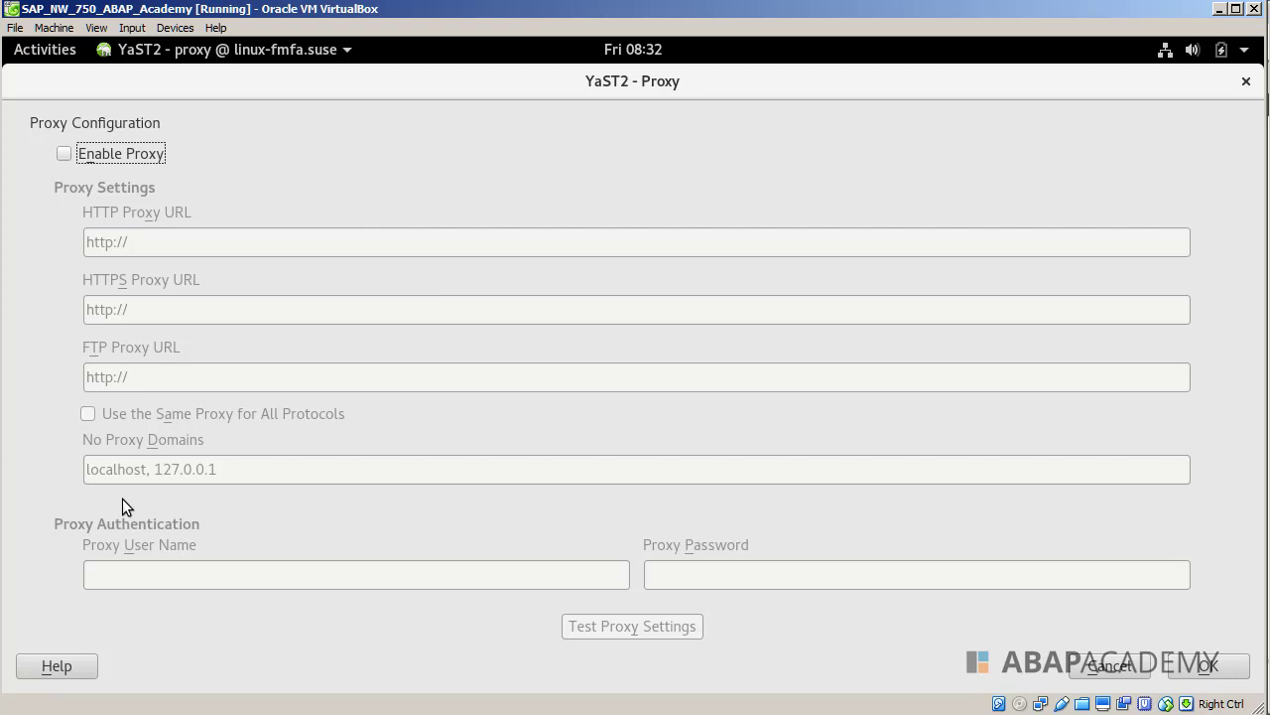
{"action": "left_click", "coordinate": [1098, 665]}
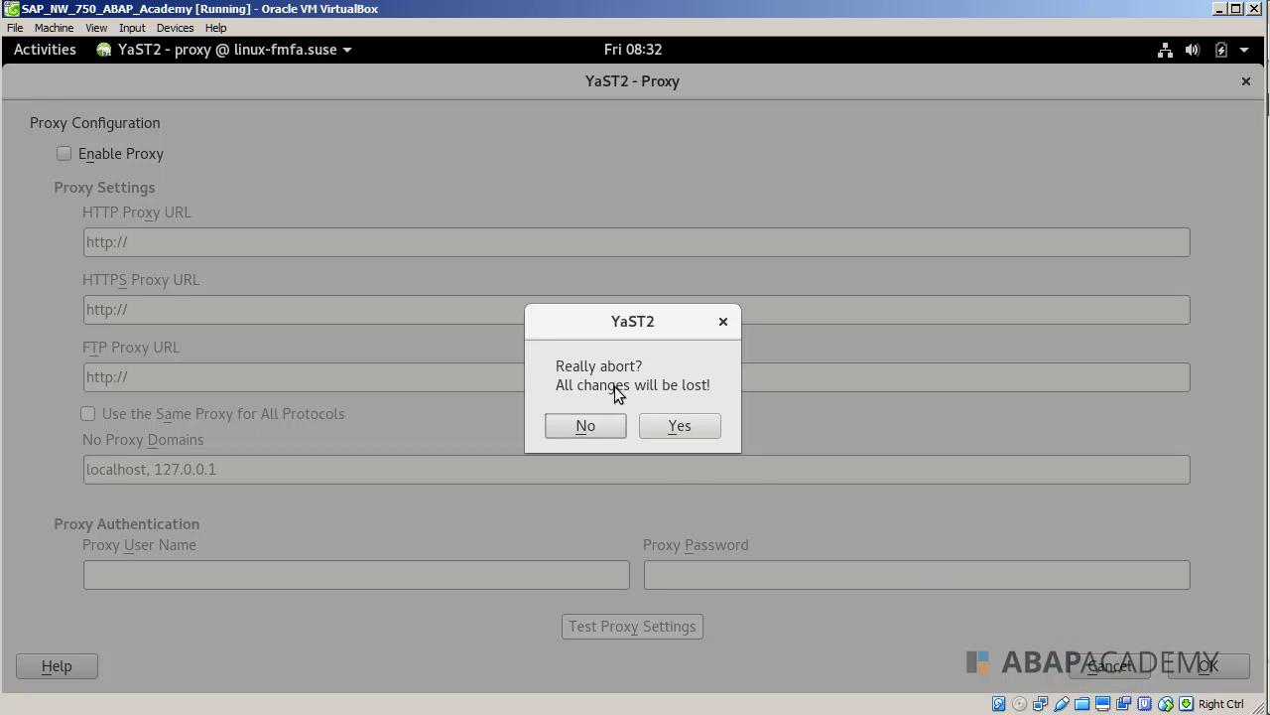
{"action": "left_click", "coordinate": [680, 427]}
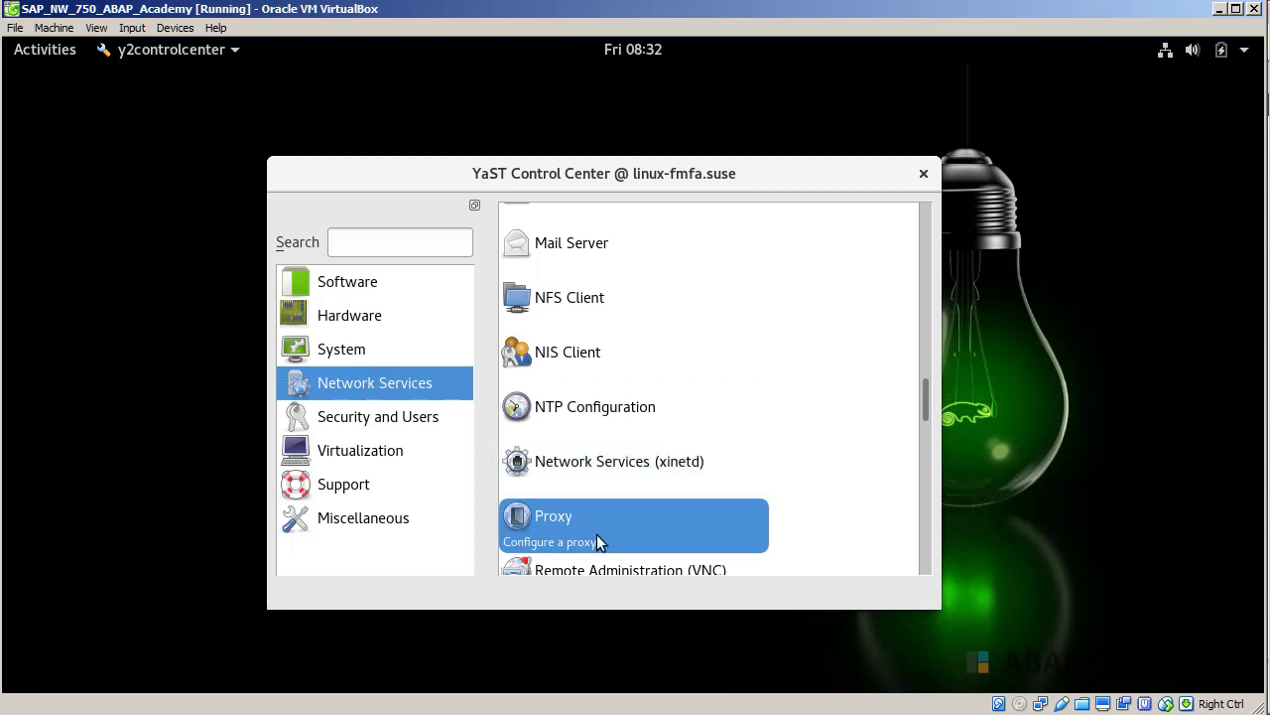
- Open Online Update from YaST's Software category to list the needed patches
{"action": "left_click", "coordinate": [385, 292]}
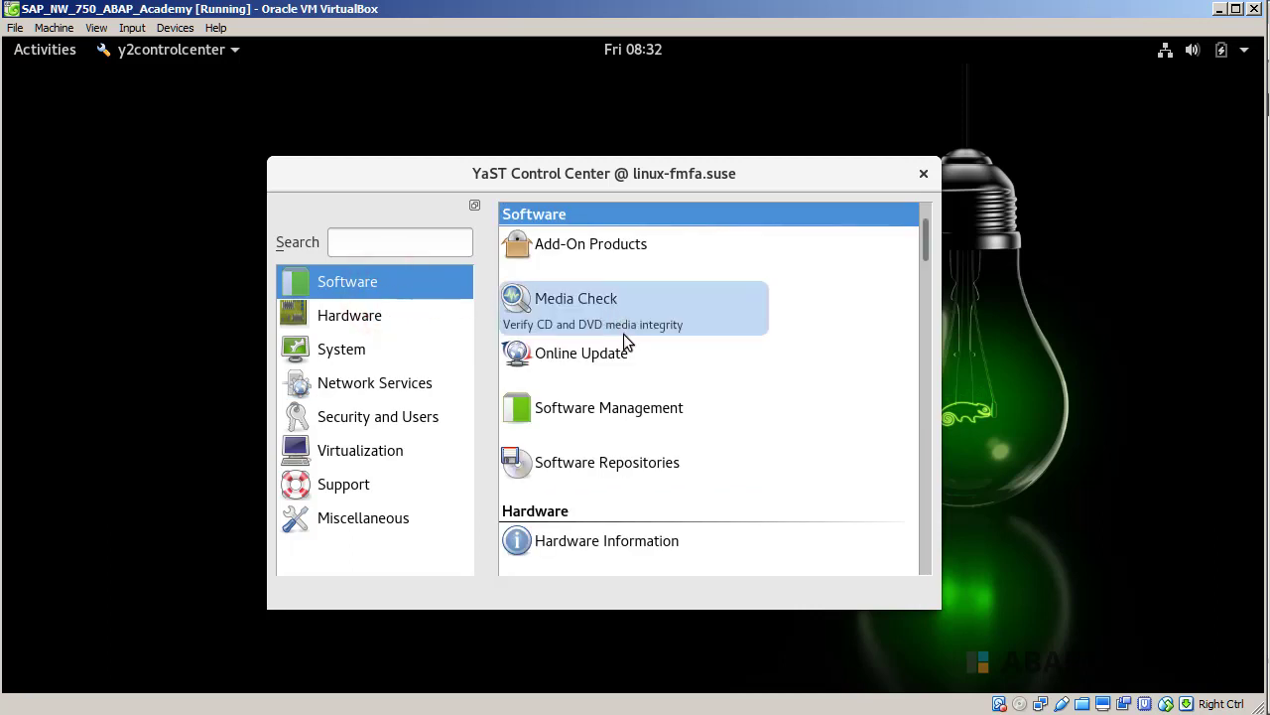
{"action": "left_click", "coordinate": [633, 360]}
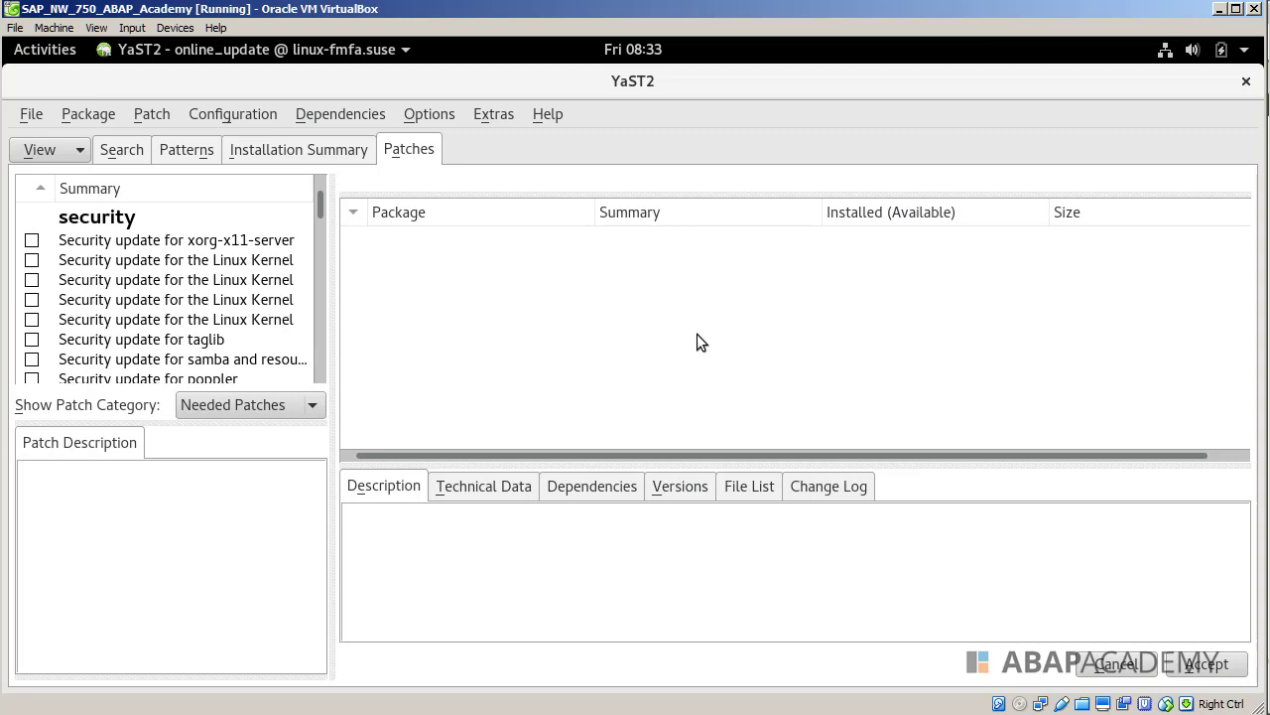
- Search packages for 'uuidd', mark uuidd for installation and accept the change
{"action": "left_click", "coordinate": [112, 150]}
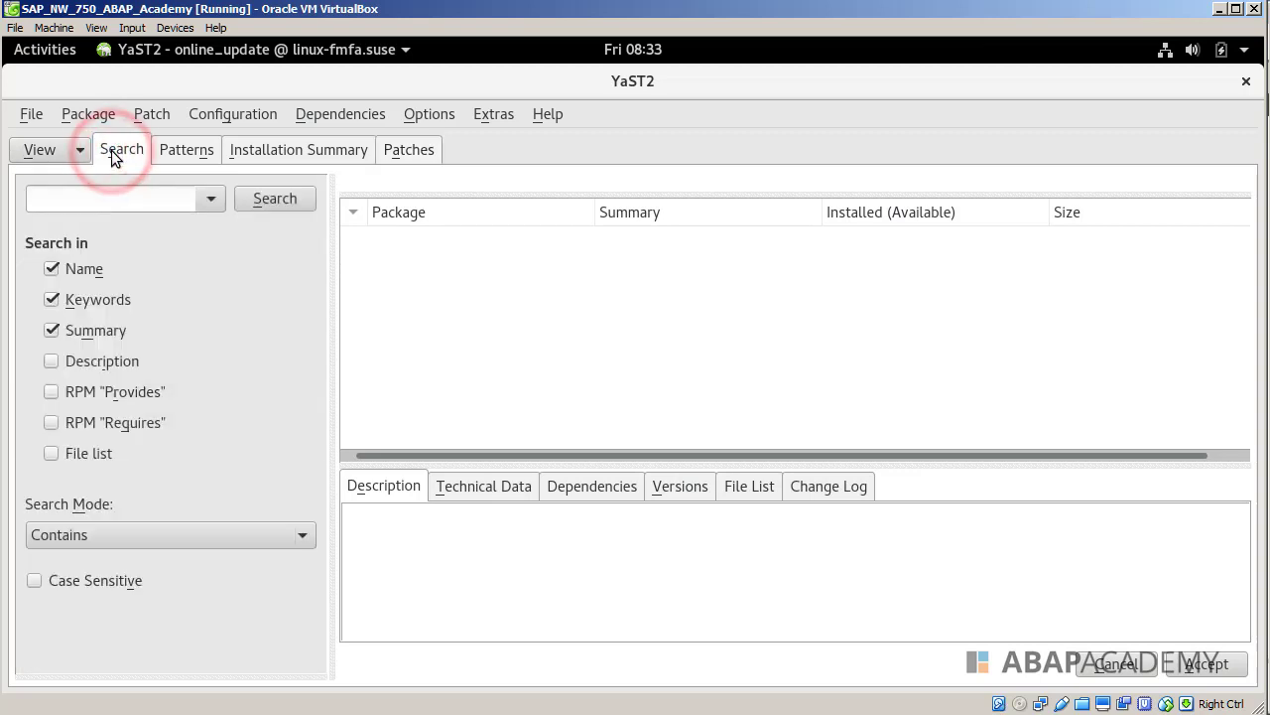
{"action": "left_click", "coordinate": [98, 197]}
{"action": "type", "text": "uuidd"}
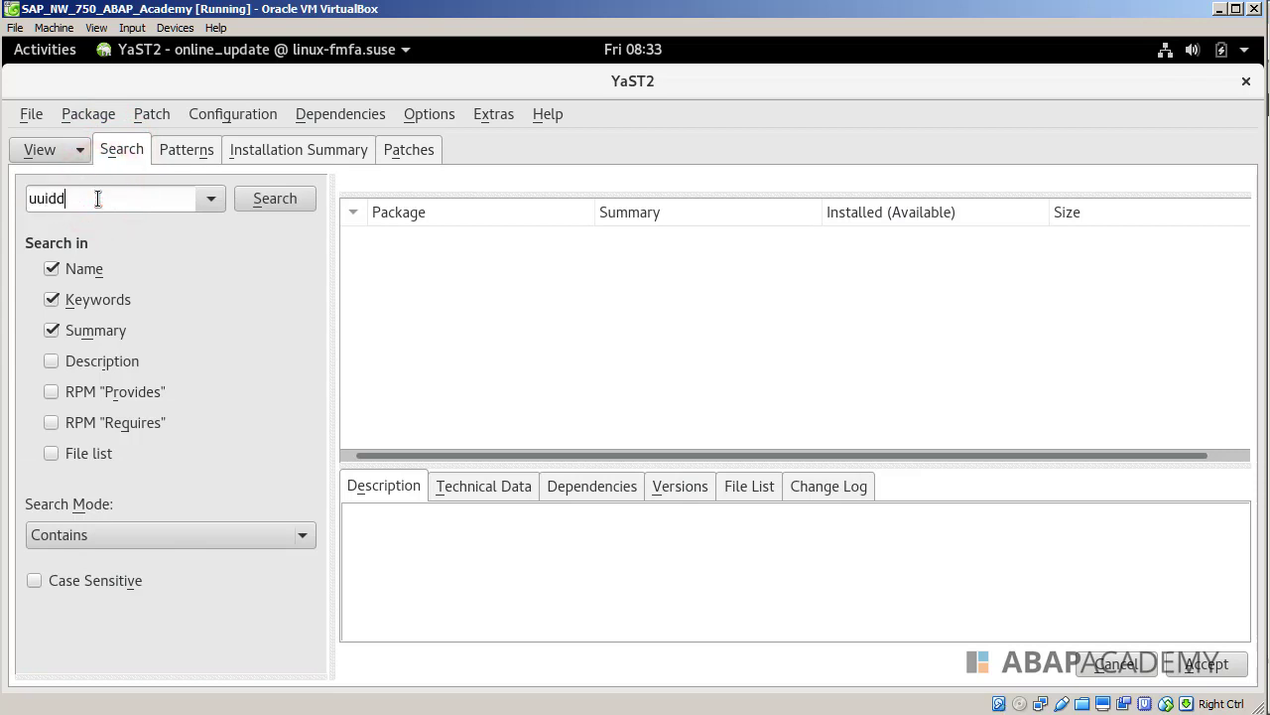
{"action": "left_click", "coordinate": [284, 206]}
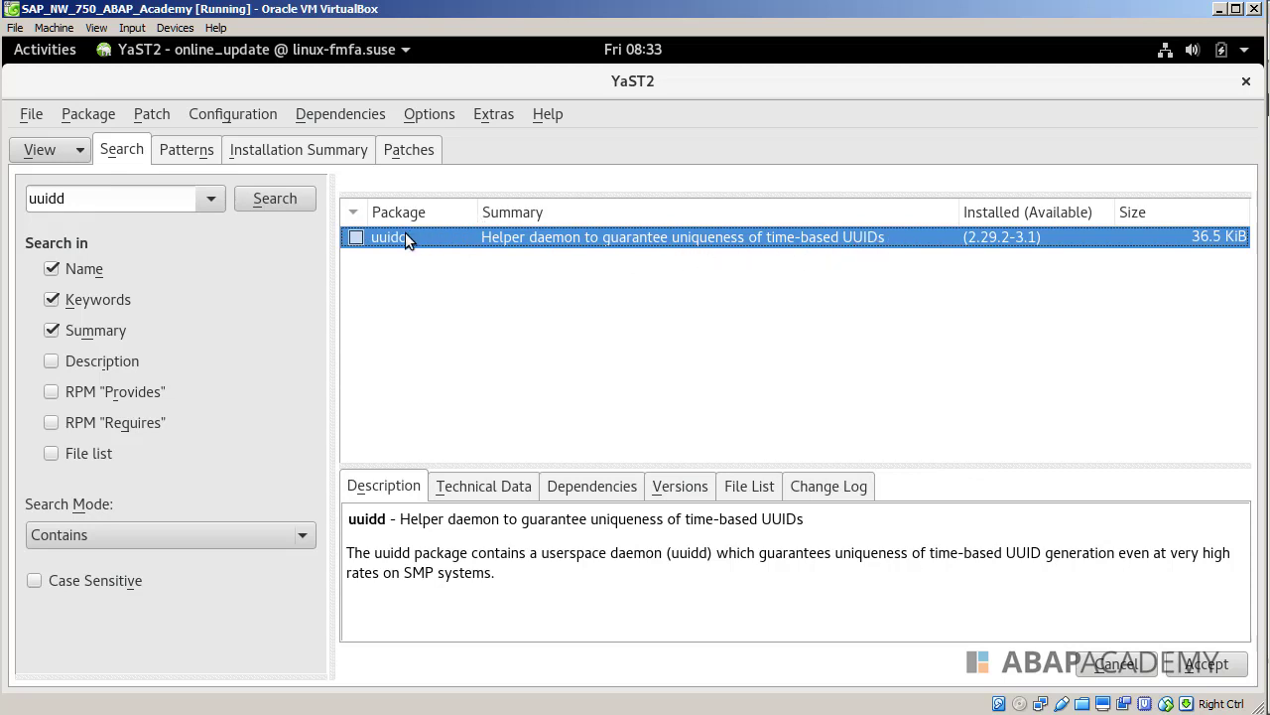
{"action": "left_click", "coordinate": [356, 238]}
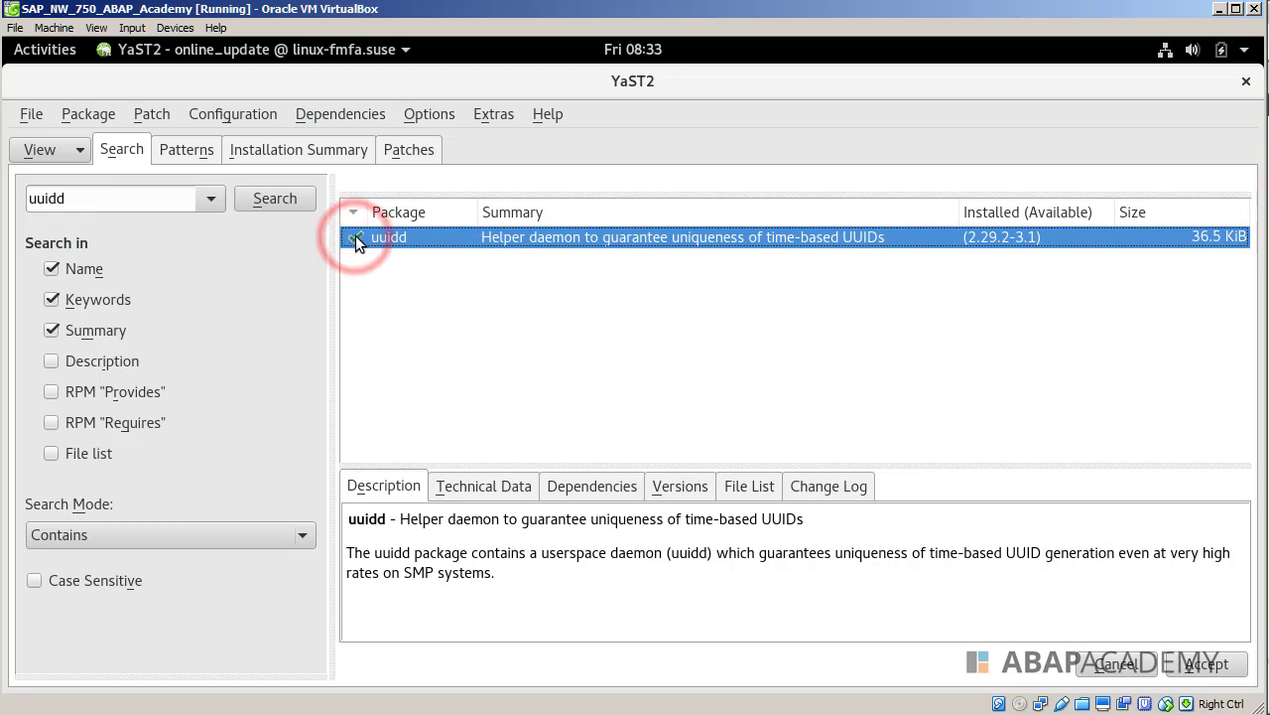
{"action": "left_click", "coordinate": [1205, 663]}
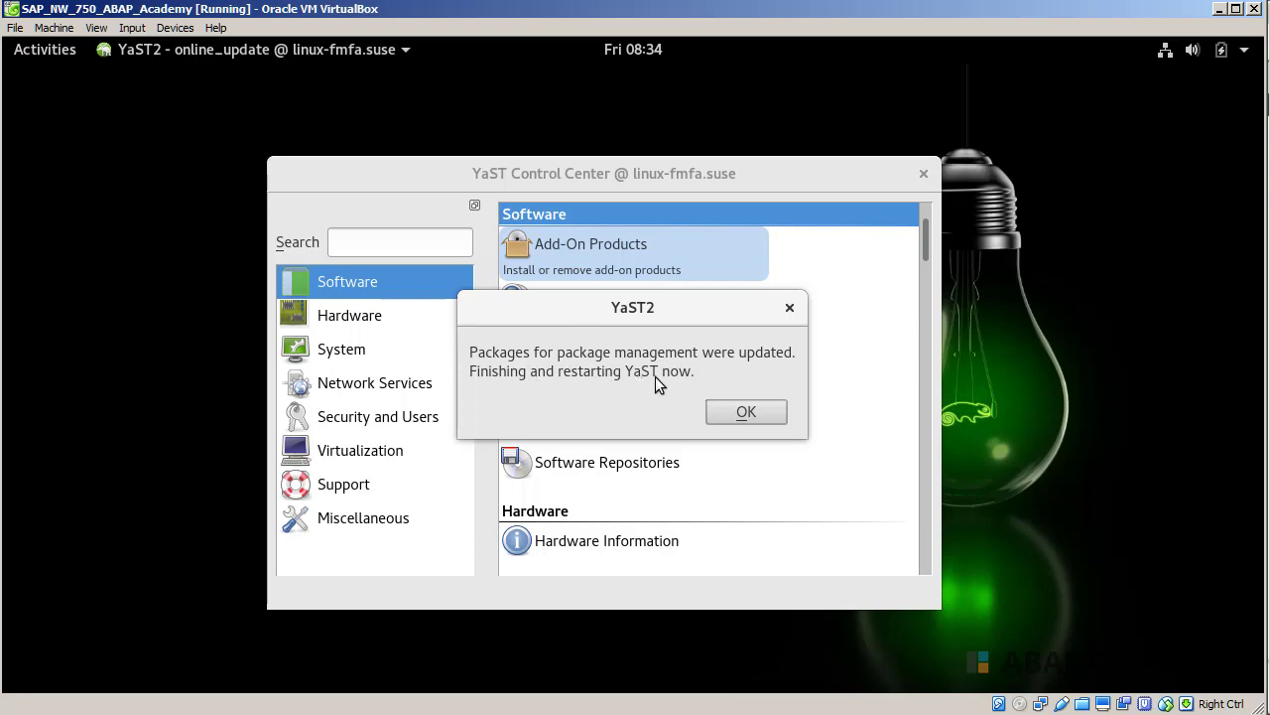
- After the restart notice, search 'uuidd' to confirm it is installed (2.29.2-3.1), then cancel
{"action": "left_click", "coordinate": [750, 409]}
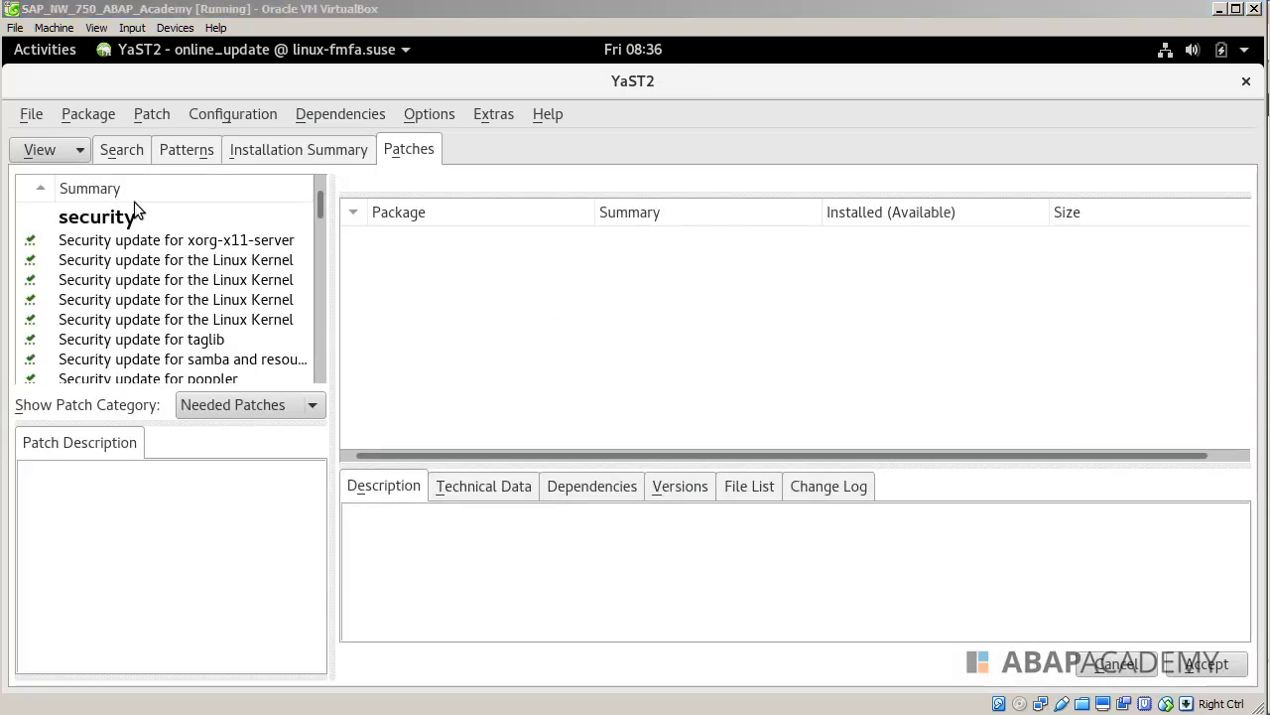
{"action": "left_click", "coordinate": [113, 159]}
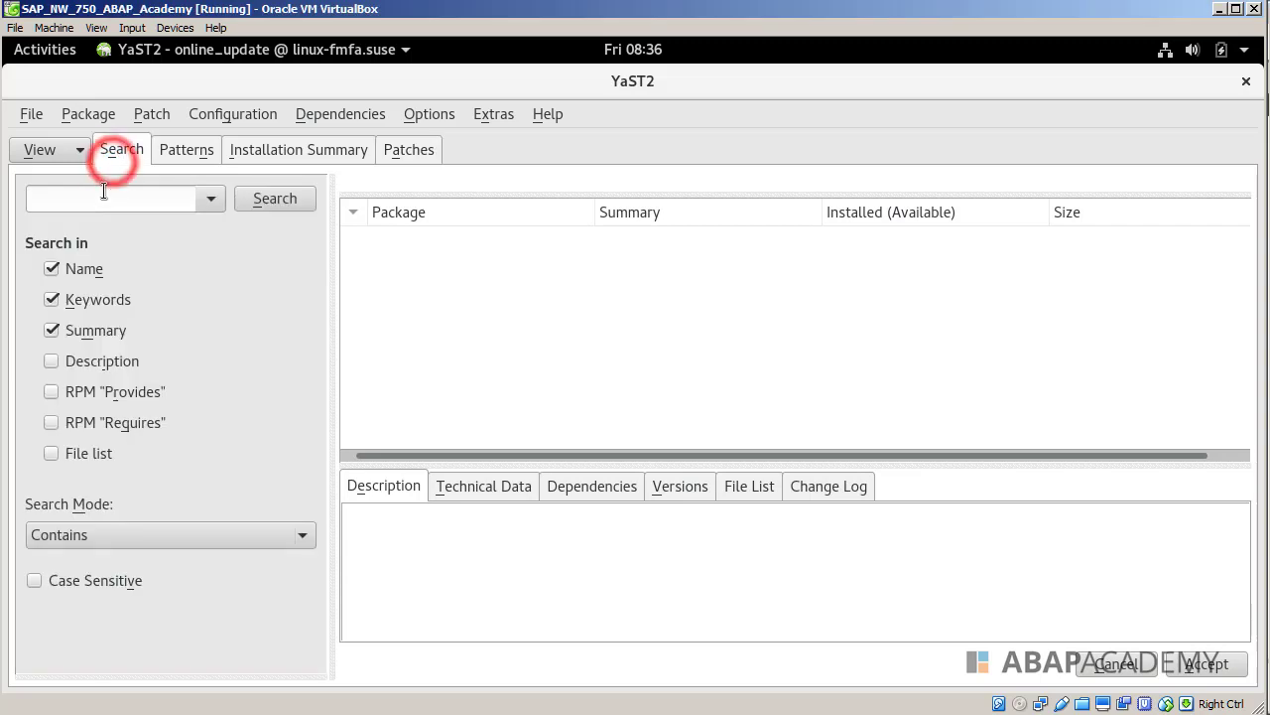
{"action": "left_click", "coordinate": [103, 199]}
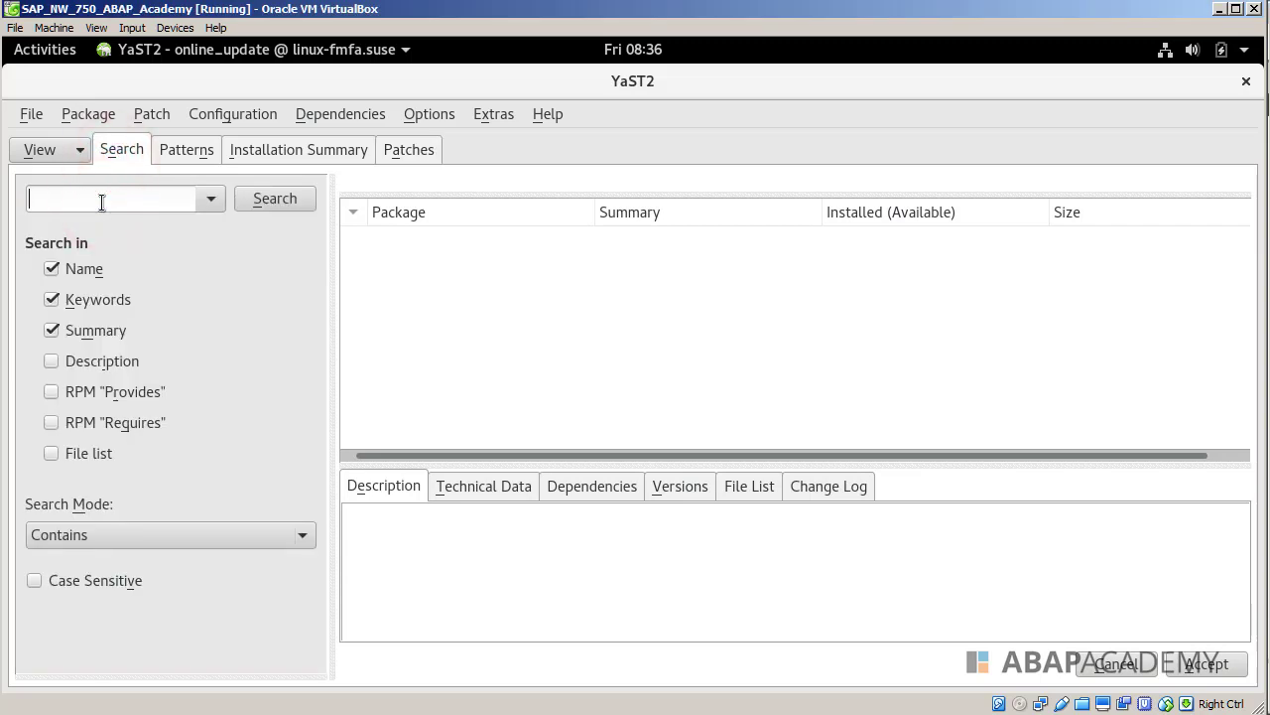
{"action": "type", "text": "uuidd"}
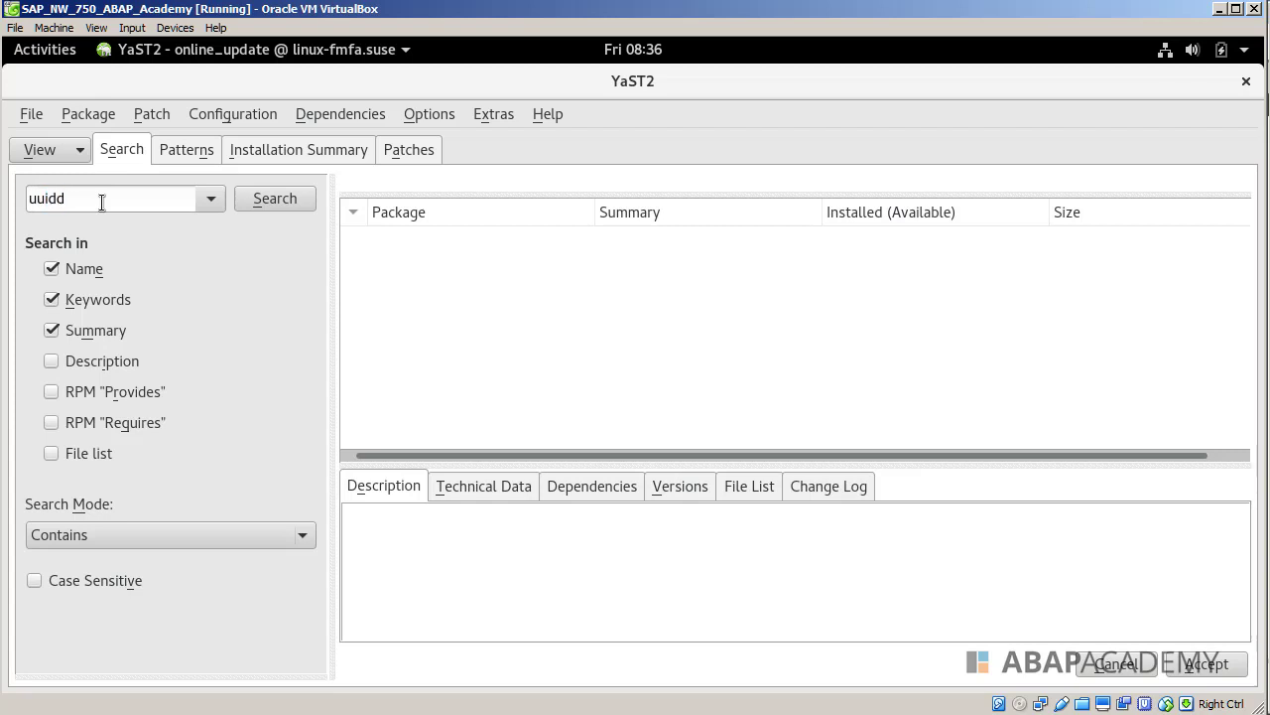
{"action": "left_click", "coordinate": [251, 207]}
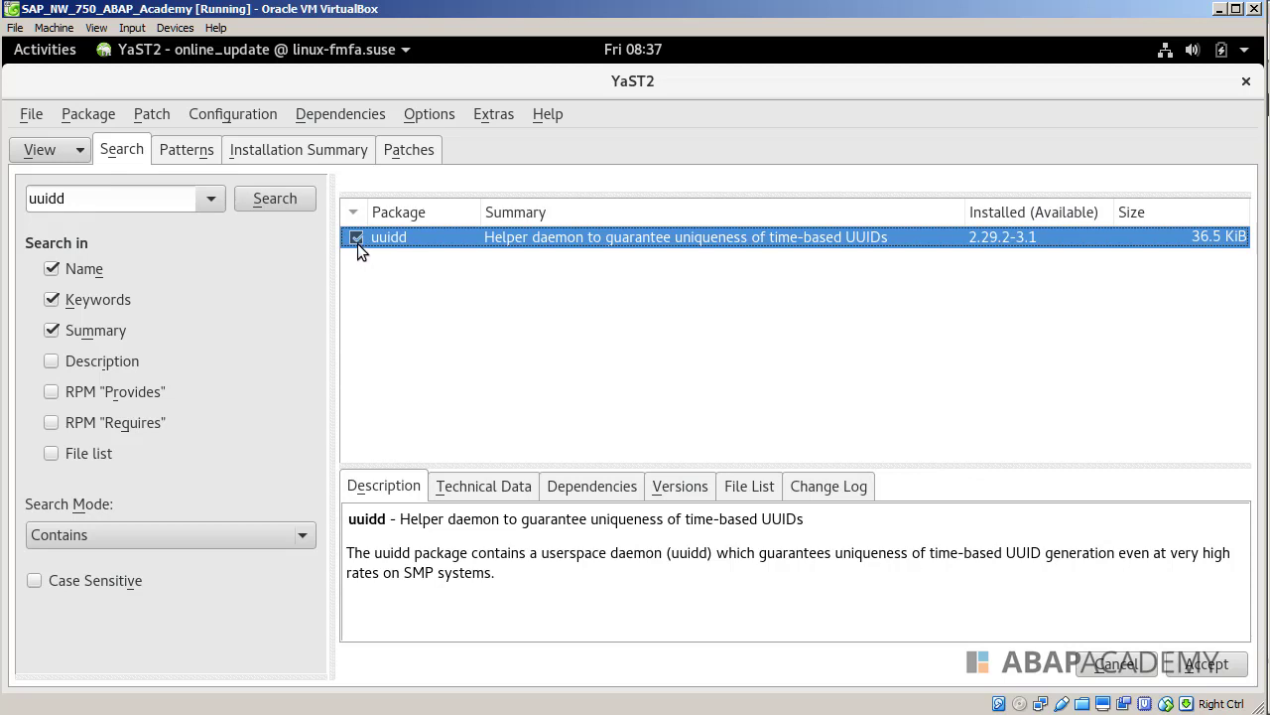
{"action": "left_click", "coordinate": [1129, 666]}
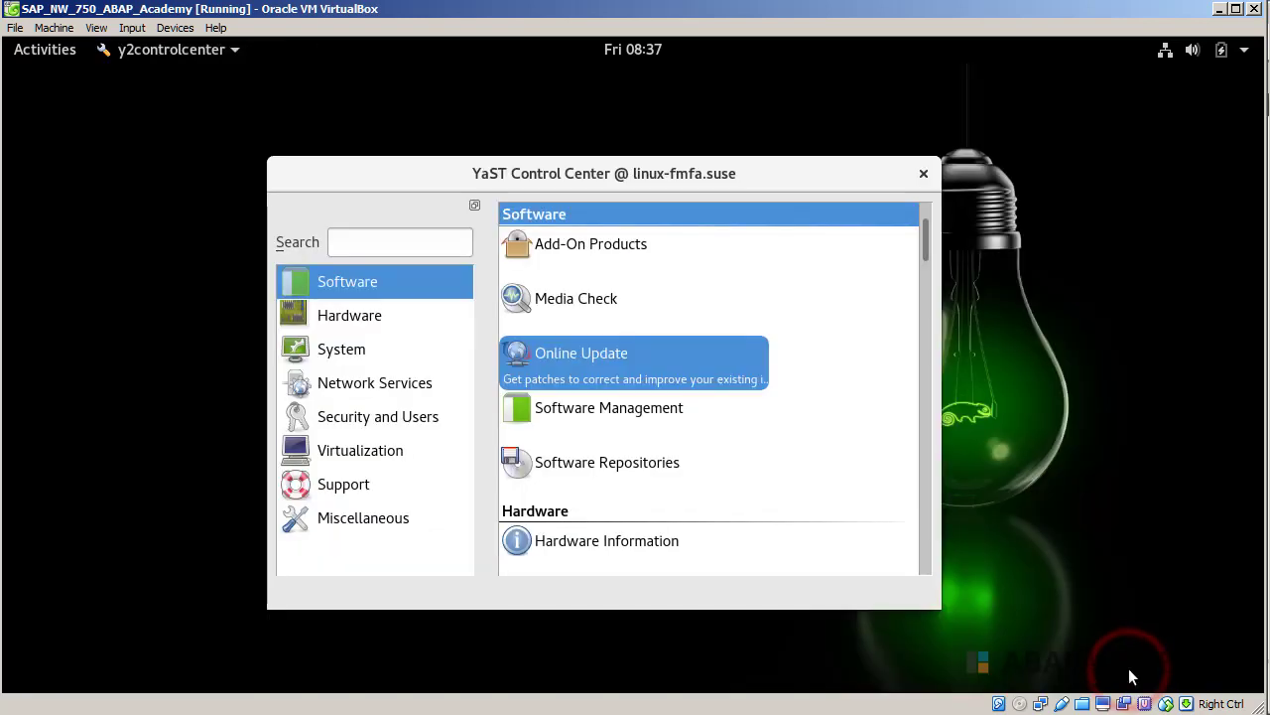
- Close YaST and launch Terminal from the Activities search
{"action": "left_click", "coordinate": [923, 174]}
{"action": "left_click", "coordinate": [45, 52]}
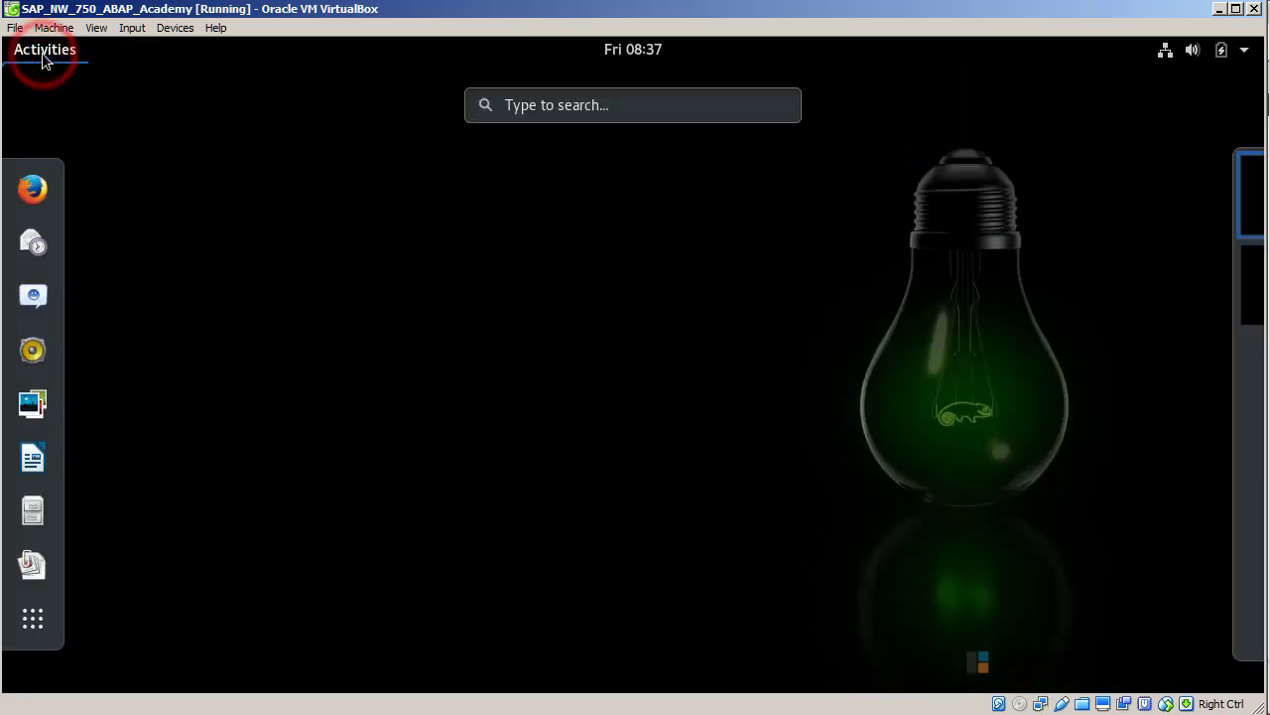
{"action": "left_click", "coordinate": [592, 109]}
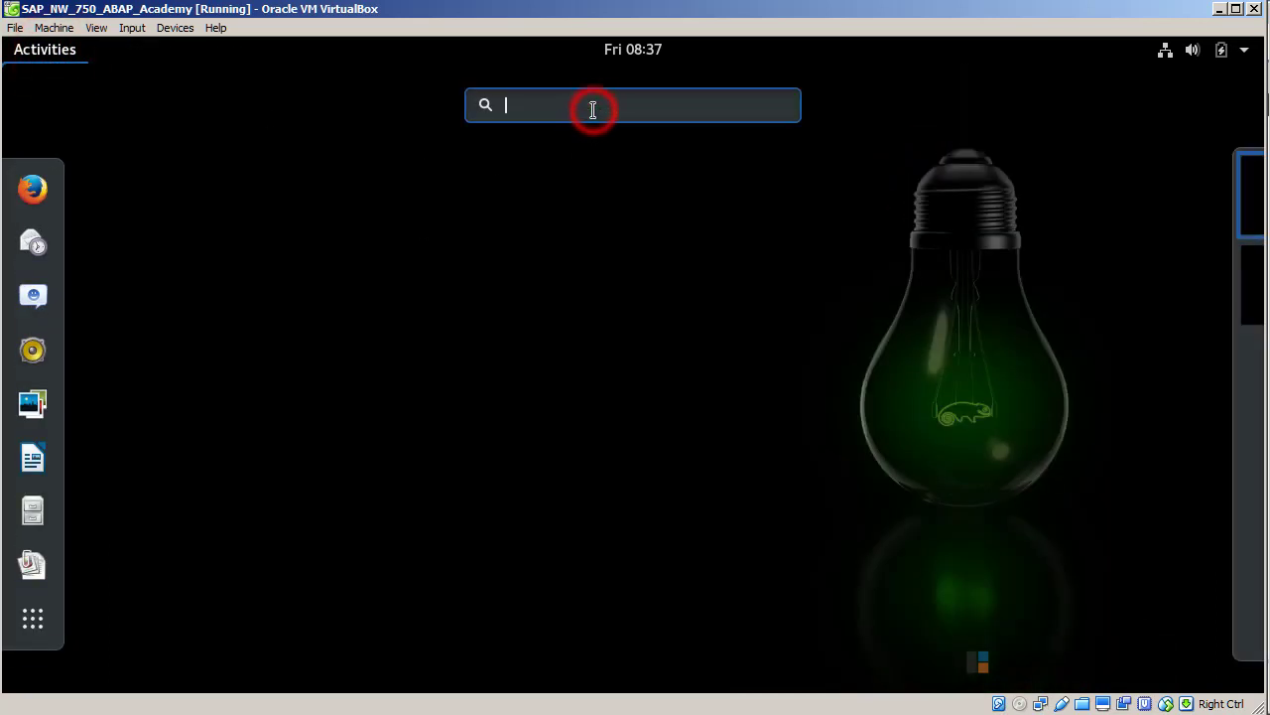
{"action": "type", "text": "terminal"}
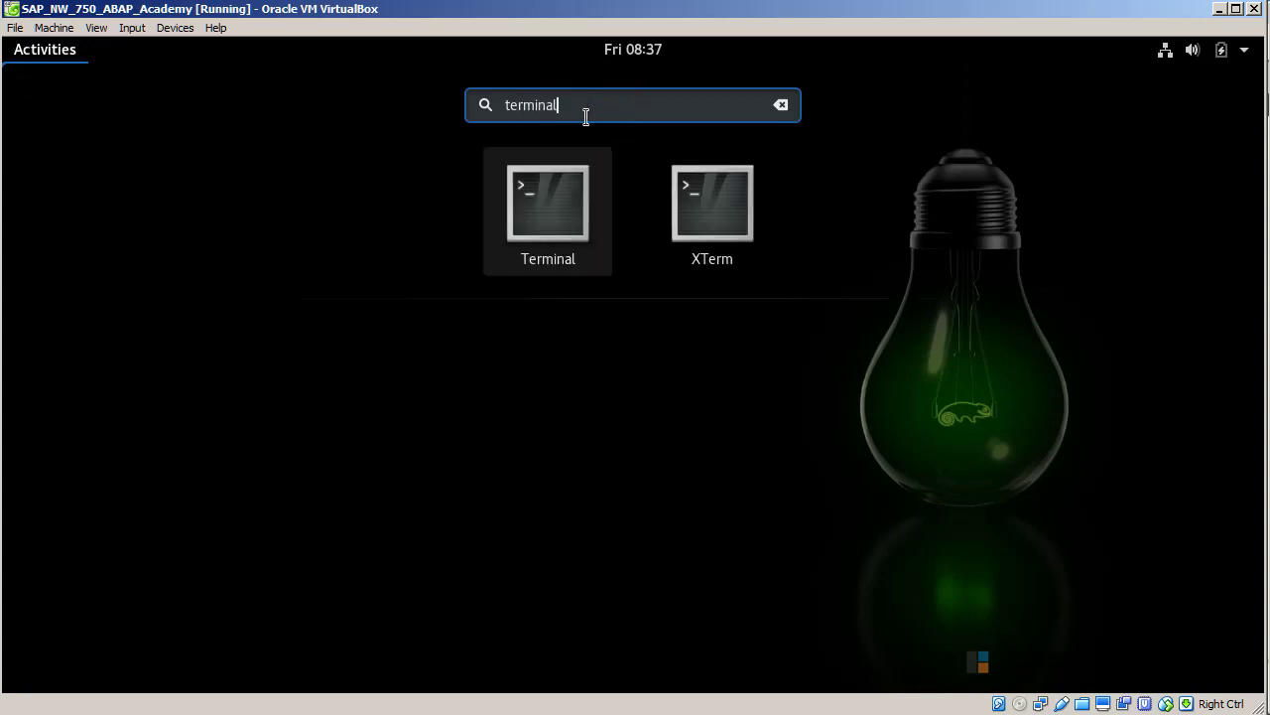
{"action": "left_click", "coordinate": [555, 204]}
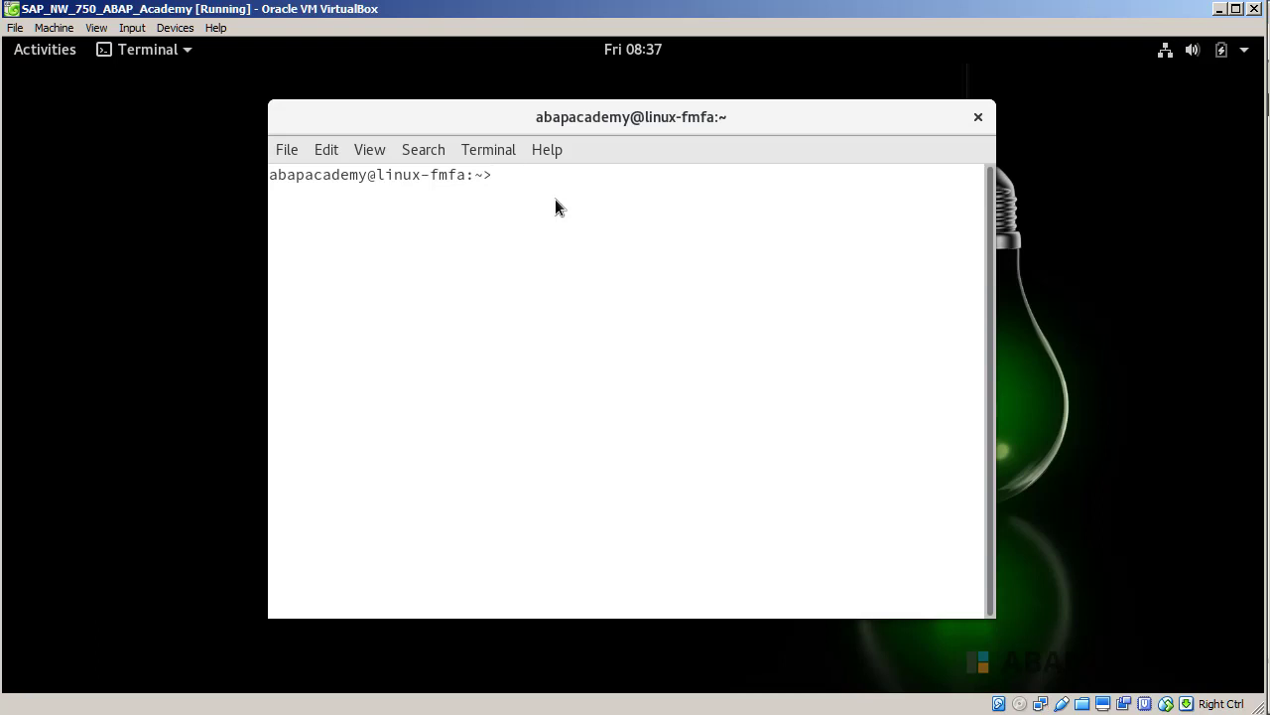
- Run 'sudo service uuidd start', authenticating with the root password
{"action": "type", "text": "sudo"}
{"action": "type", "text": "service uuidd s"}
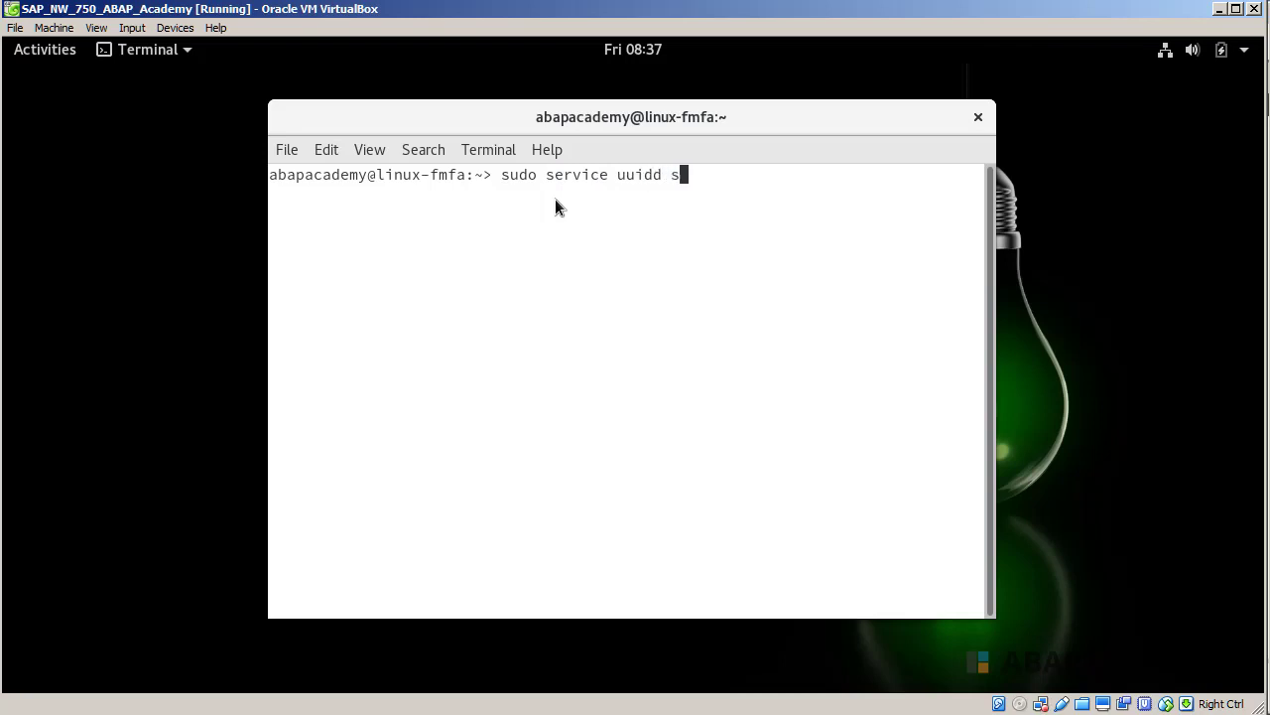
{"action": "type", "text": "tart"}
{"action": "key", "text": "Return"}
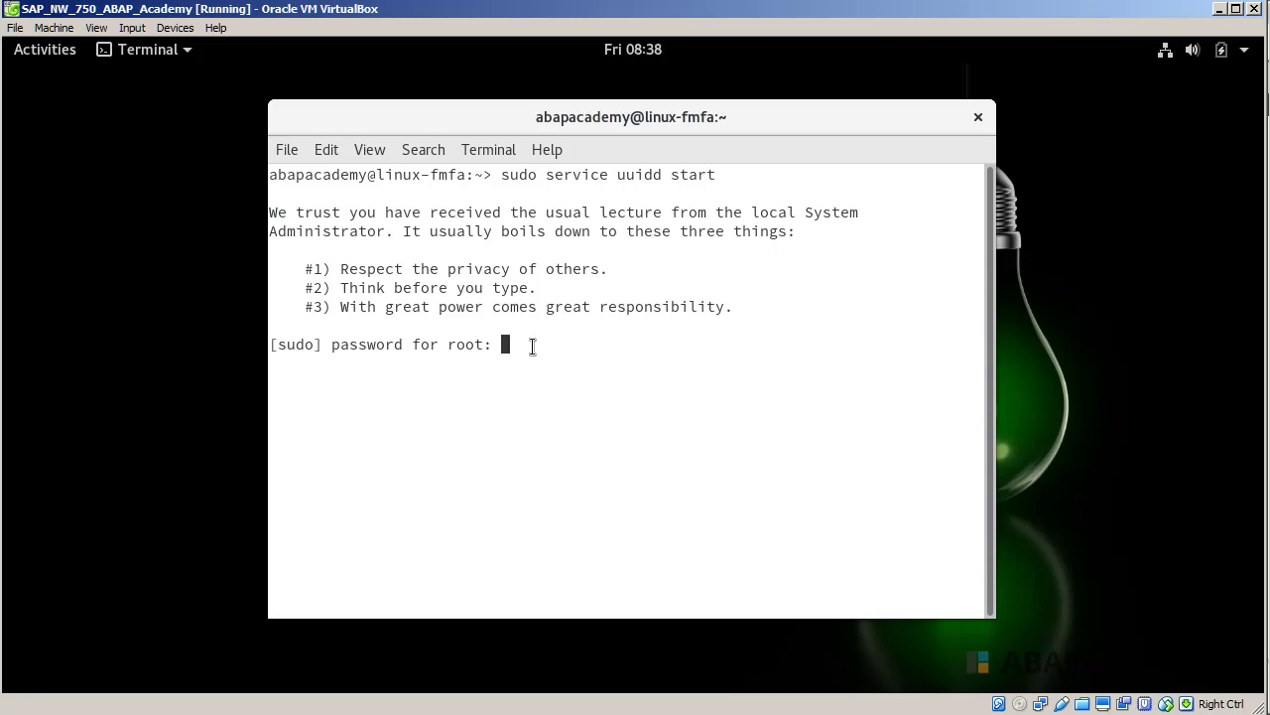
{"action": "key", "text": "Return"}
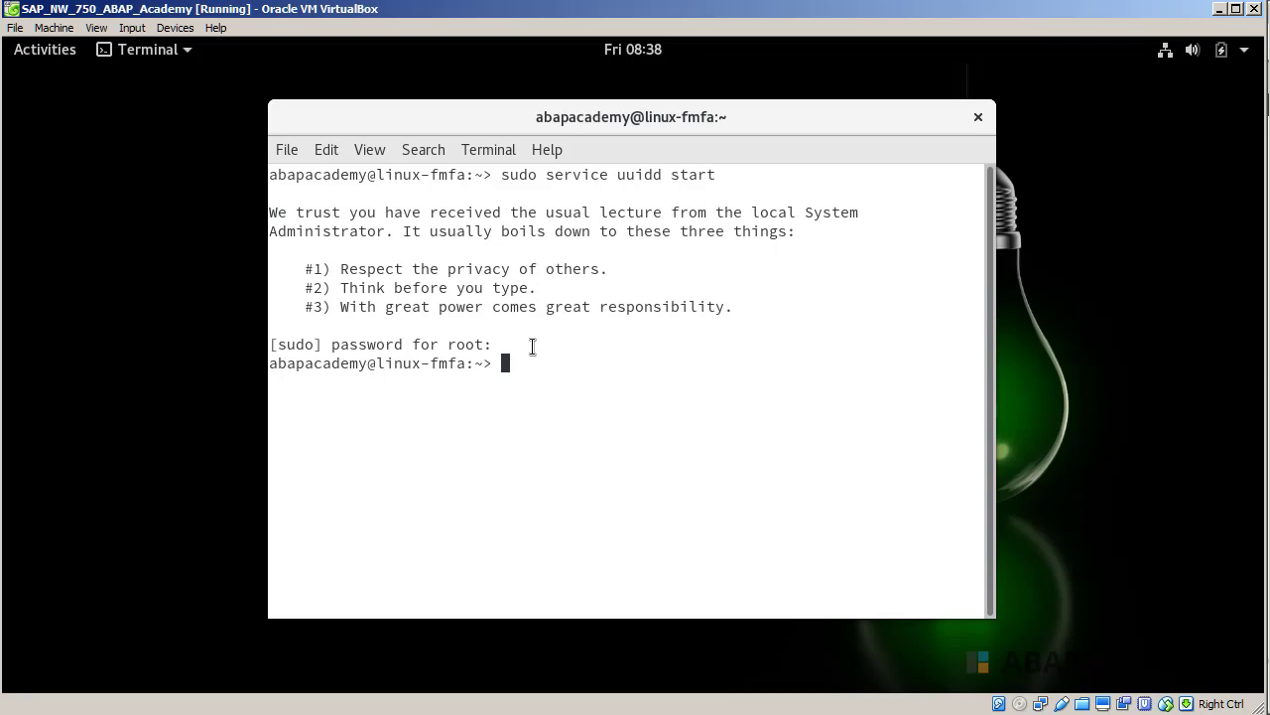
{"action": "type", "text": "sudo "}
{"action": "type", "text": "--"}
{"action": "key", "text": "BackSpace"}
{"action": "key", "text": "BackSpace"}
- Run 'sudo service --status-all |grep uuidd' to show uuidd.service loaded, active and running
{"action": "type", "text": "service --status-all"}
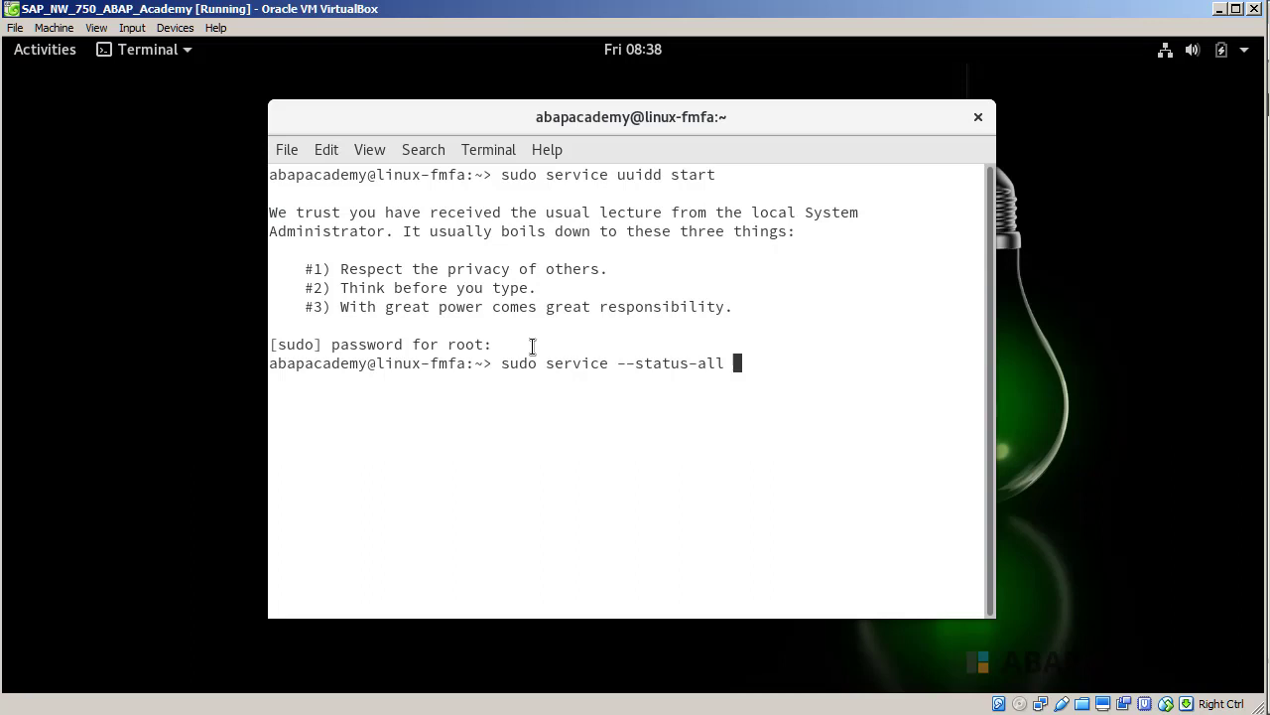
{"action": "type", "text": "|greo"}
{"action": "key", "text": "BackSpace"}
{"action": "type", "text": "p uuidd"}
{"action": "key", "text": "Return"}
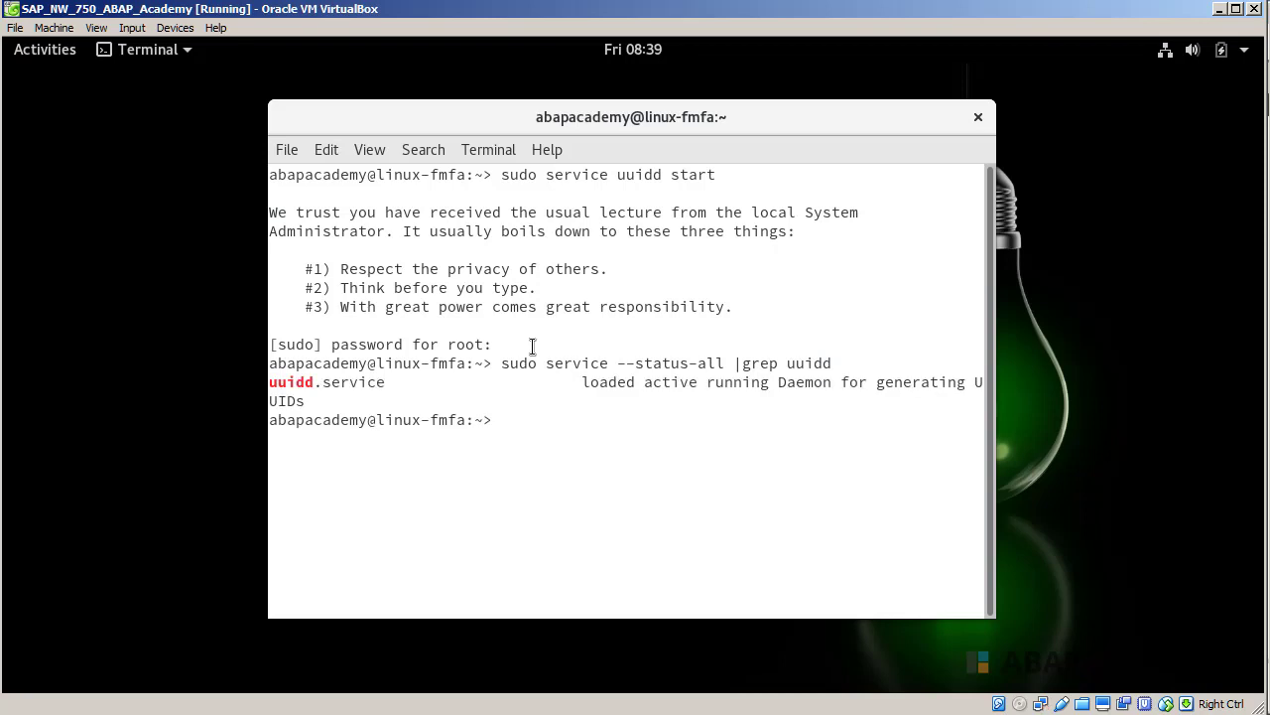